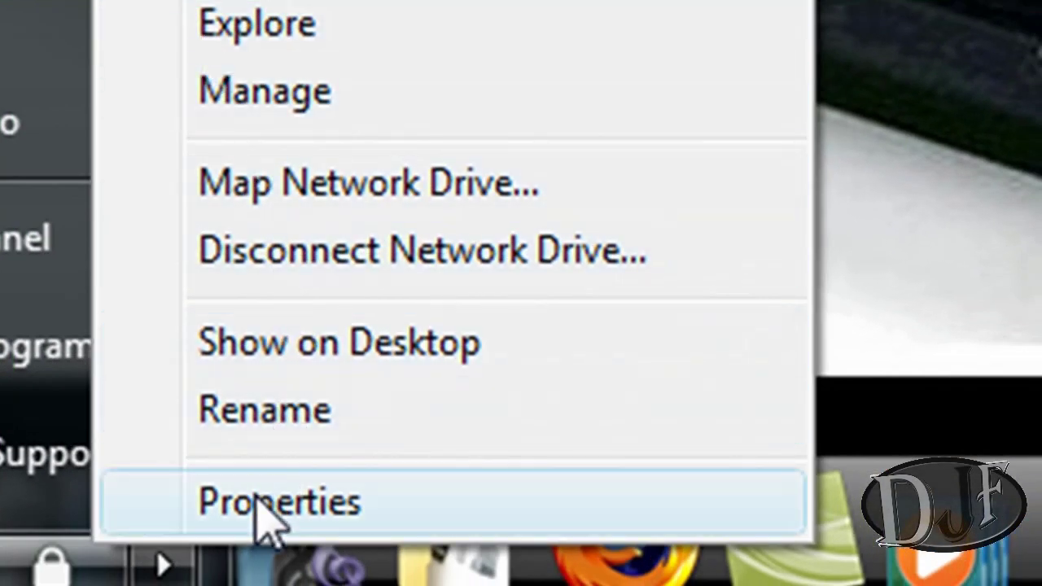
Open the computer name and workgroup change settings through the computer's advanced system settings, and close them without editing
click(263, 512)
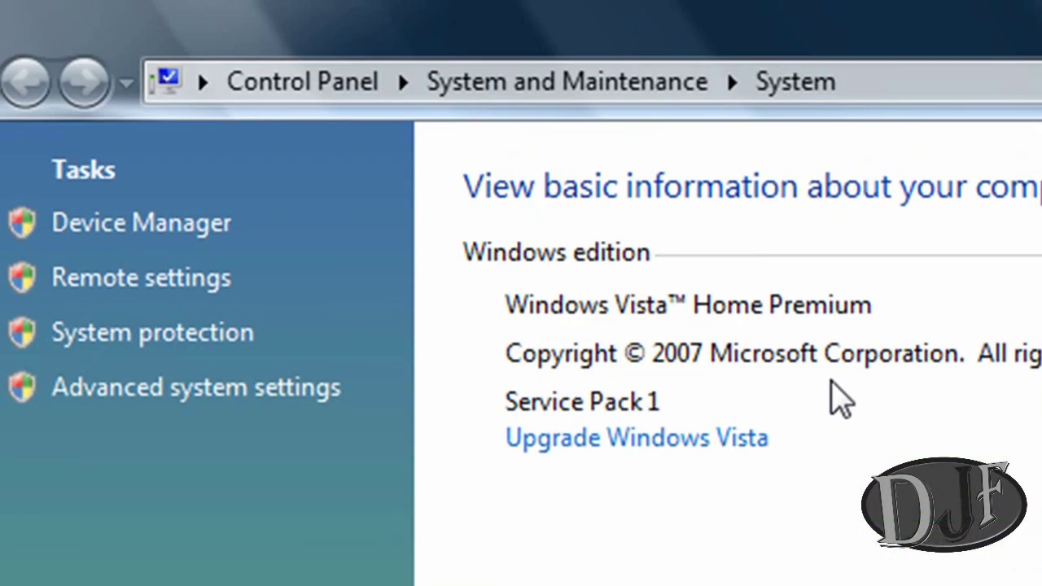
click(260, 387)
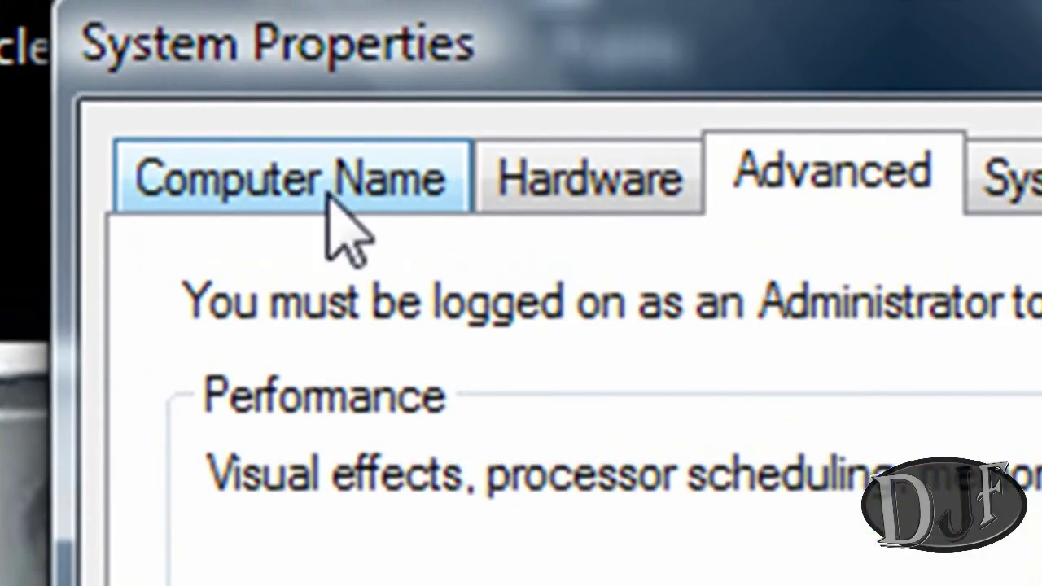
click(338, 207)
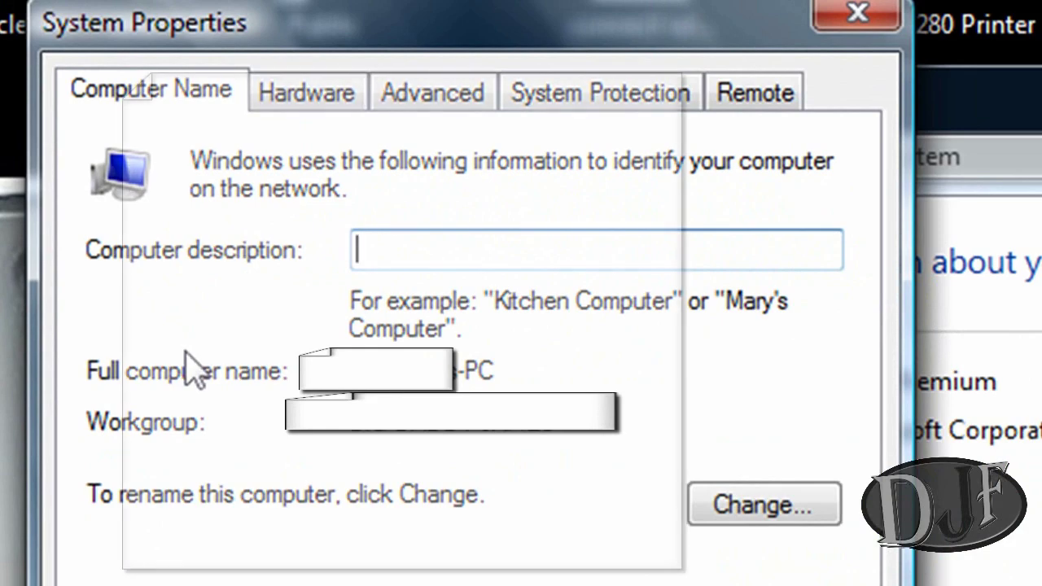
click(724, 529)
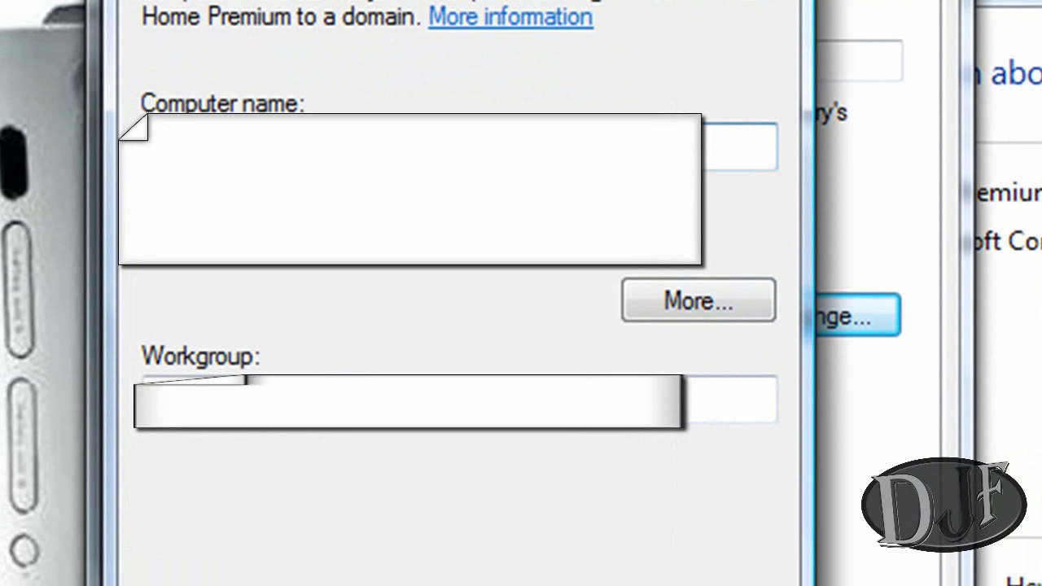
key(Escape)
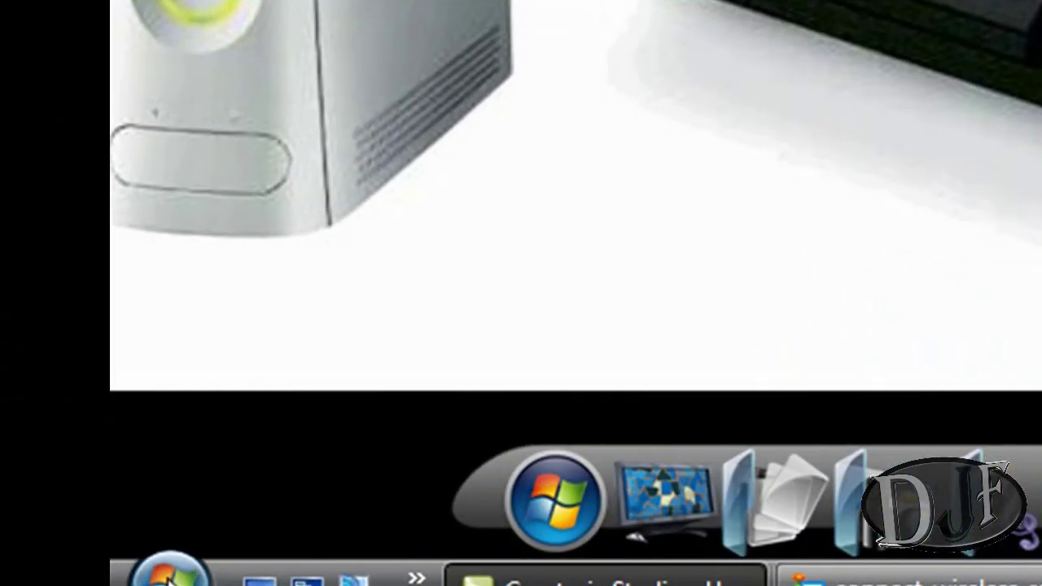
Open the Network and Sharing Center from the Network window and expand the printer sharing options under Sharing and Discovery
click(171, 578)
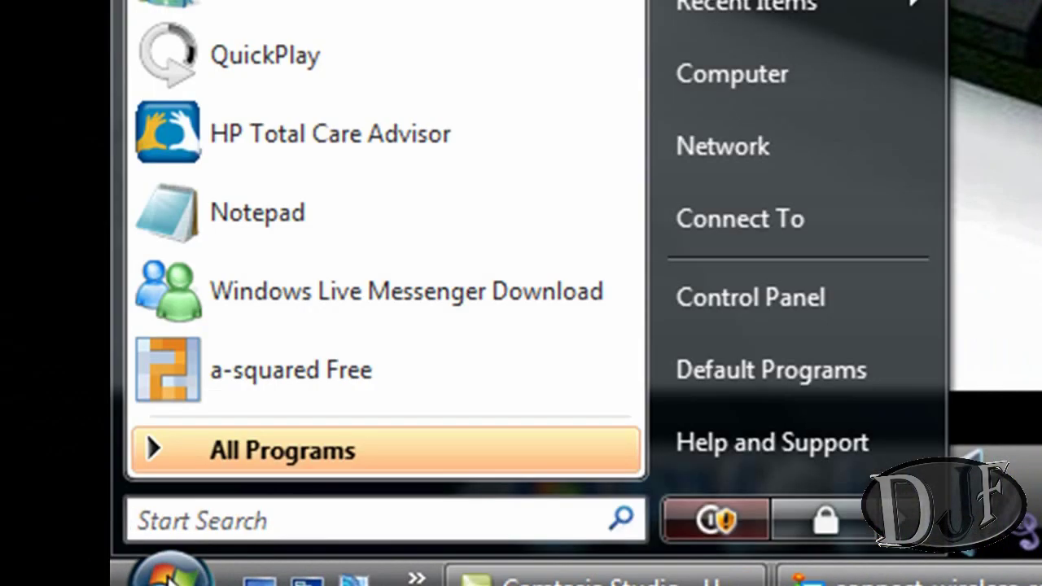
click(771, 150)
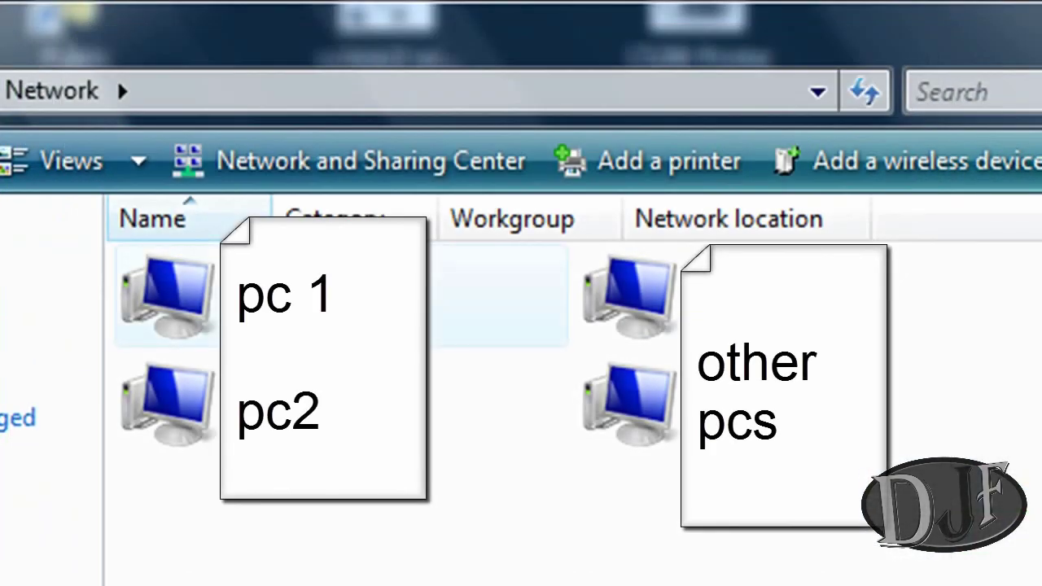
click(330, 175)
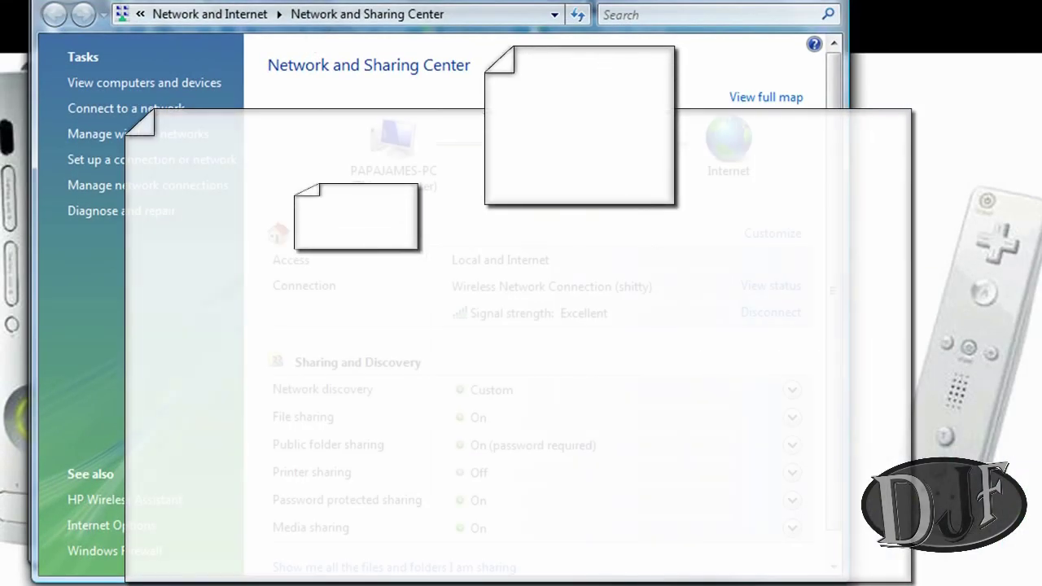
drag(832, 147, 831, 183)
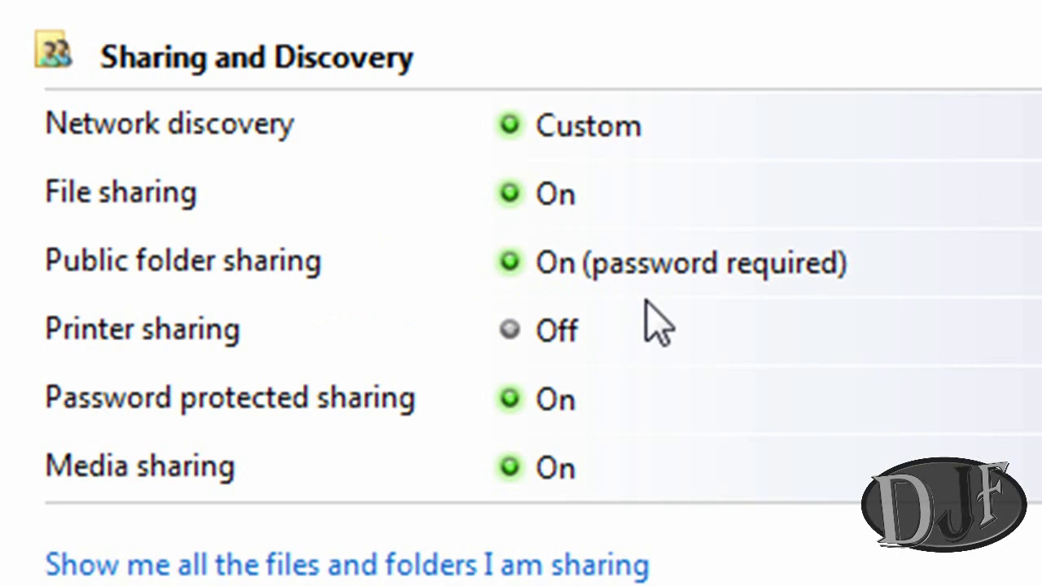
click(561, 332)
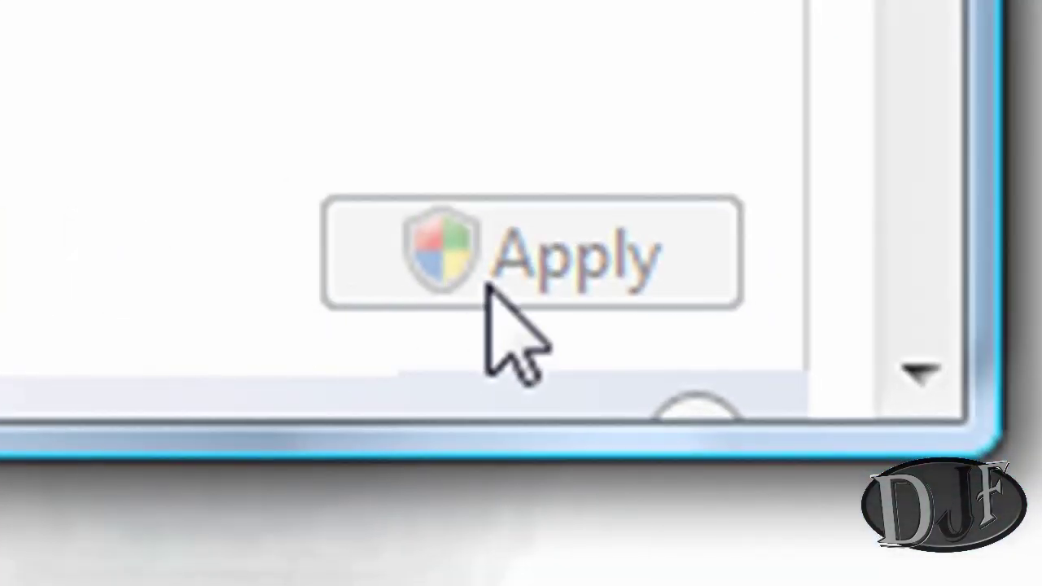
click(530, 252)
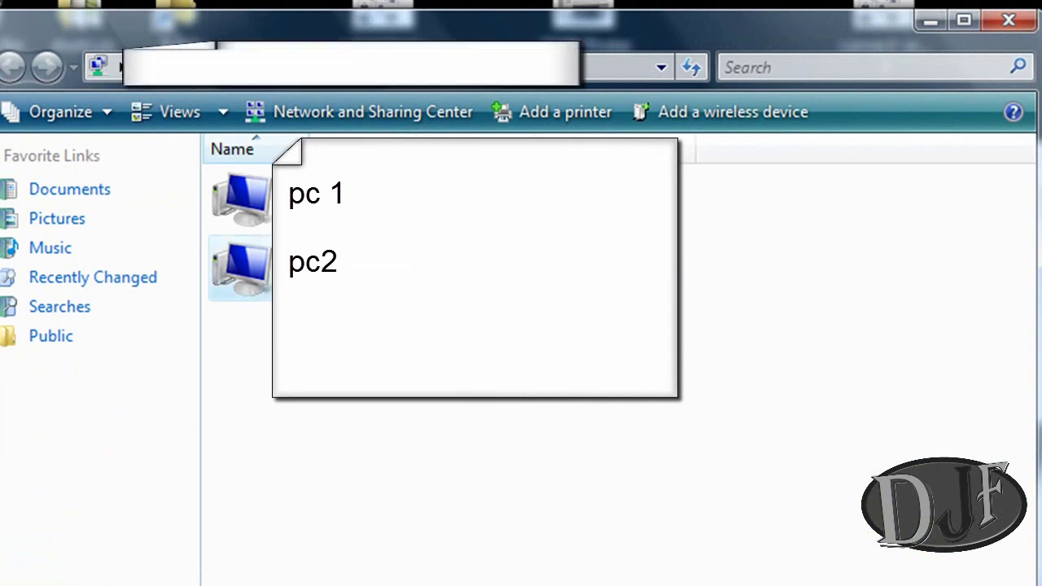
Open pc2 from the network list and view this computer's name and workgroup in its advanced system settings
double_click(302, 276)
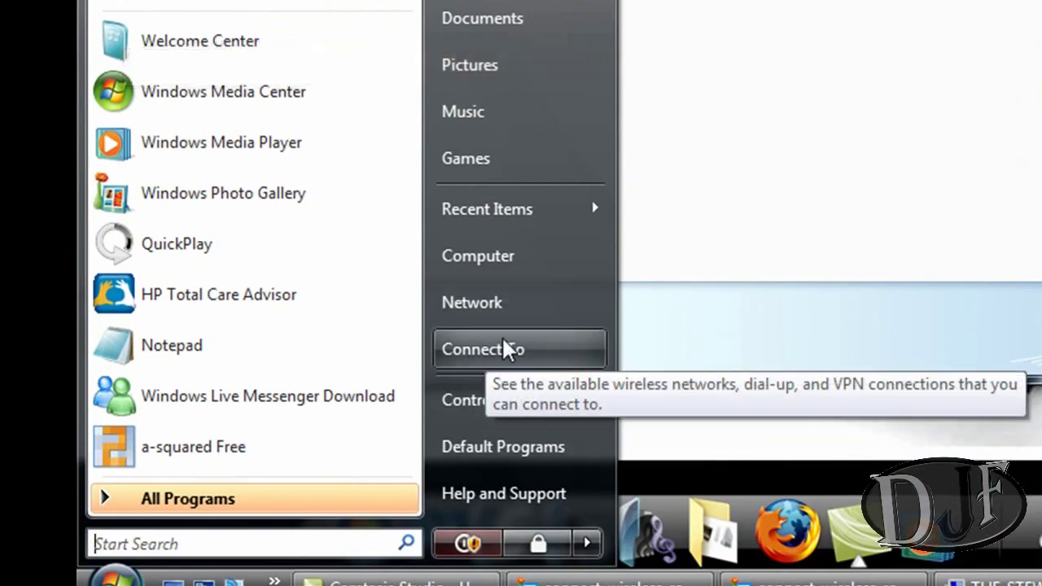
right_click(514, 274)
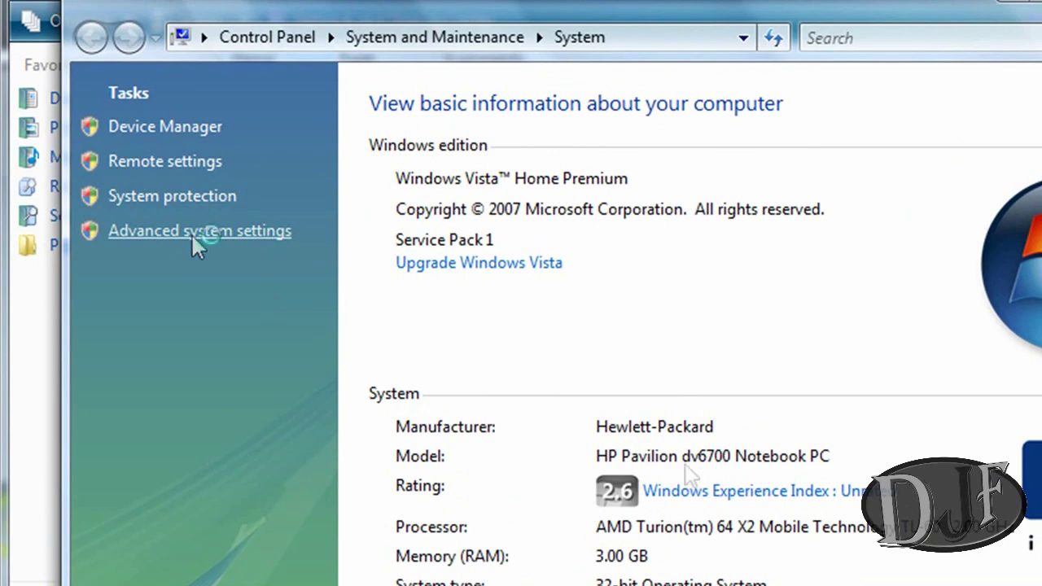
click(192, 233)
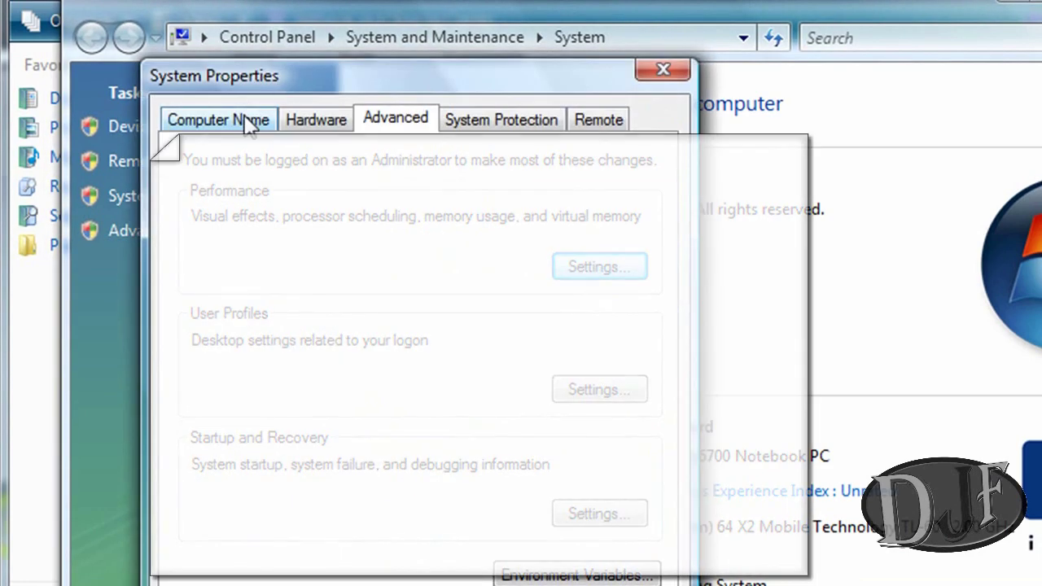
click(244, 121)
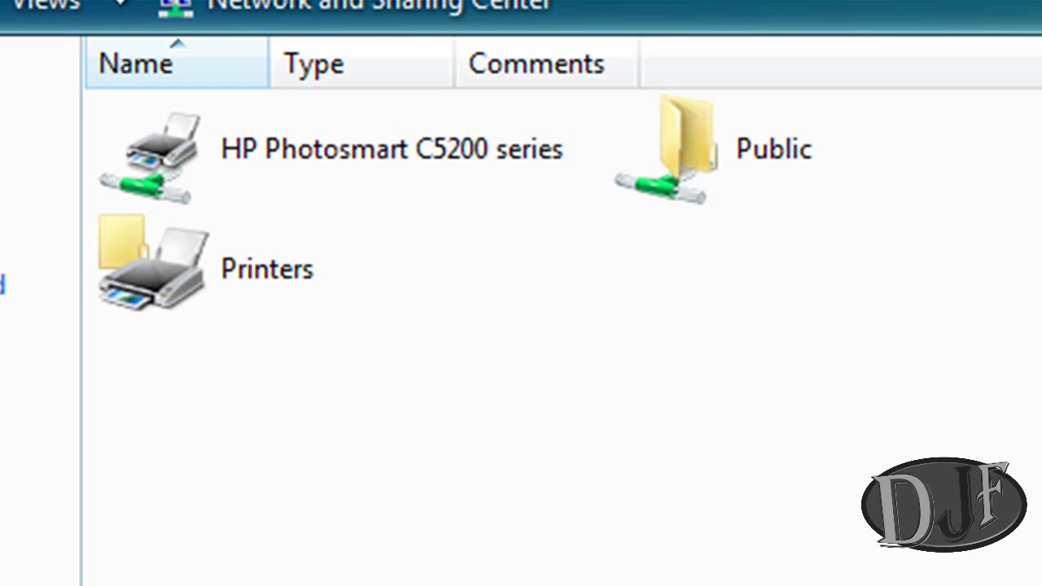
Start a blank Notepad document and enter the sample text "jgkjhl"
key(super)
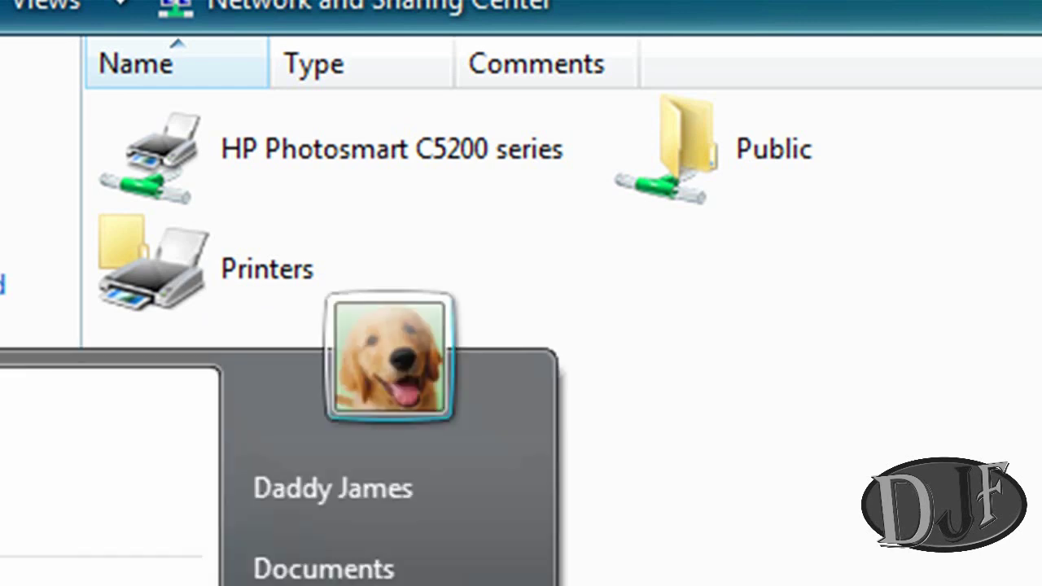
key(Escape)
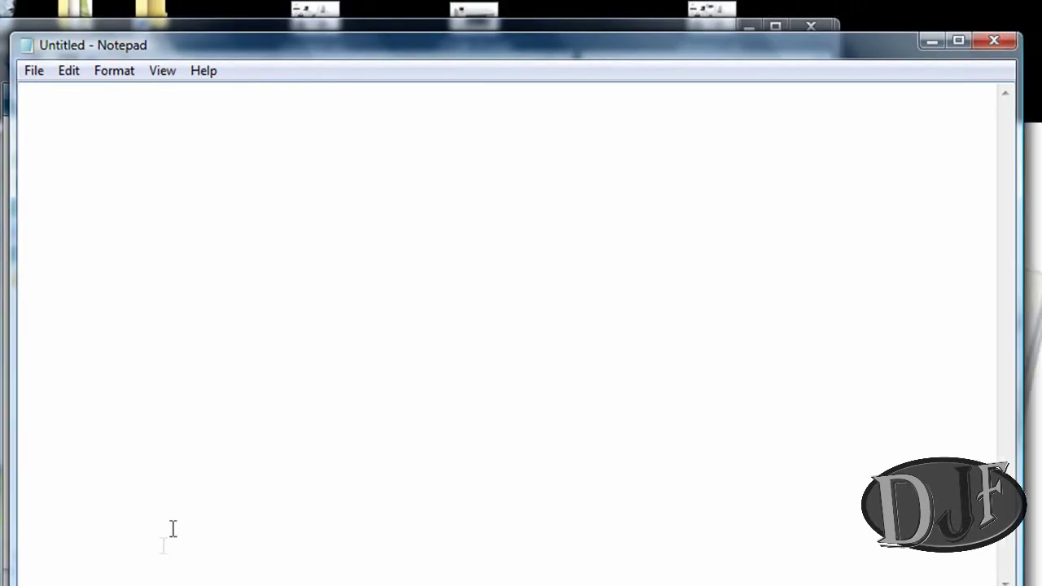
text(jgkjhl)
click(36, 75)
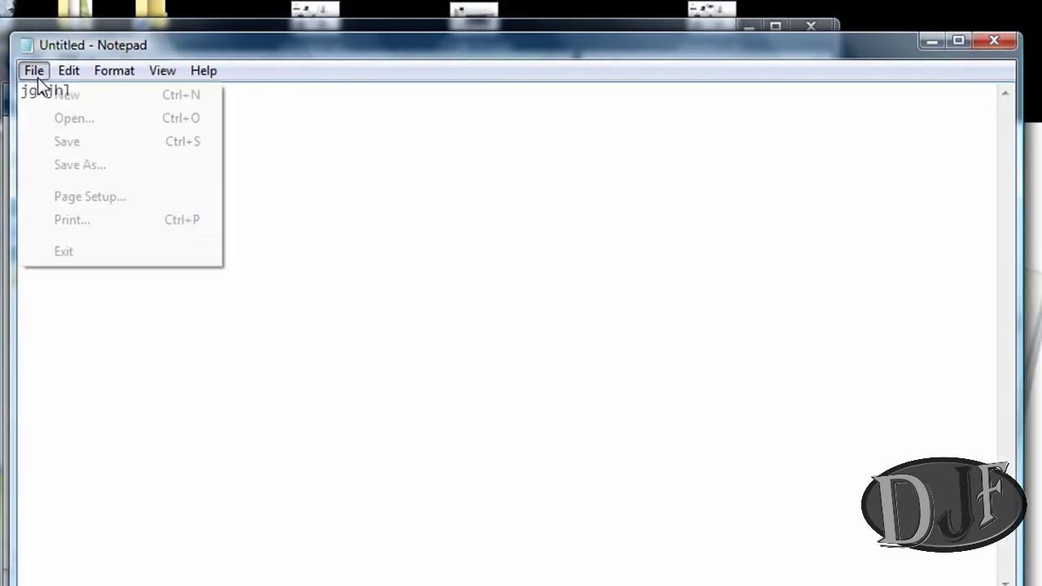
key(Escape)
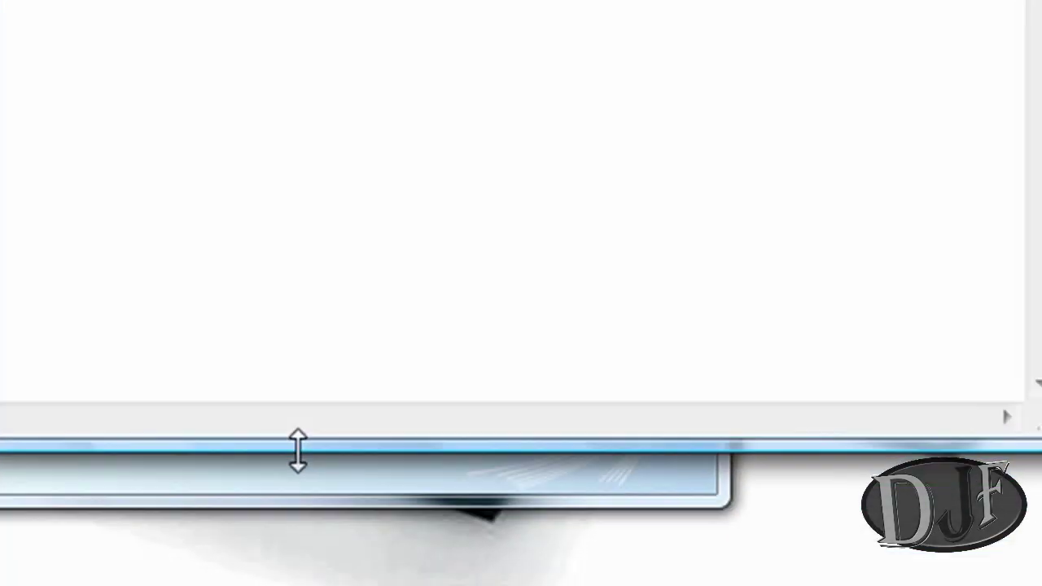
Shorten the Notepad window, inspect the shared printer's queue and its printer options, and close the queue
drag(298, 450, 298, 293)
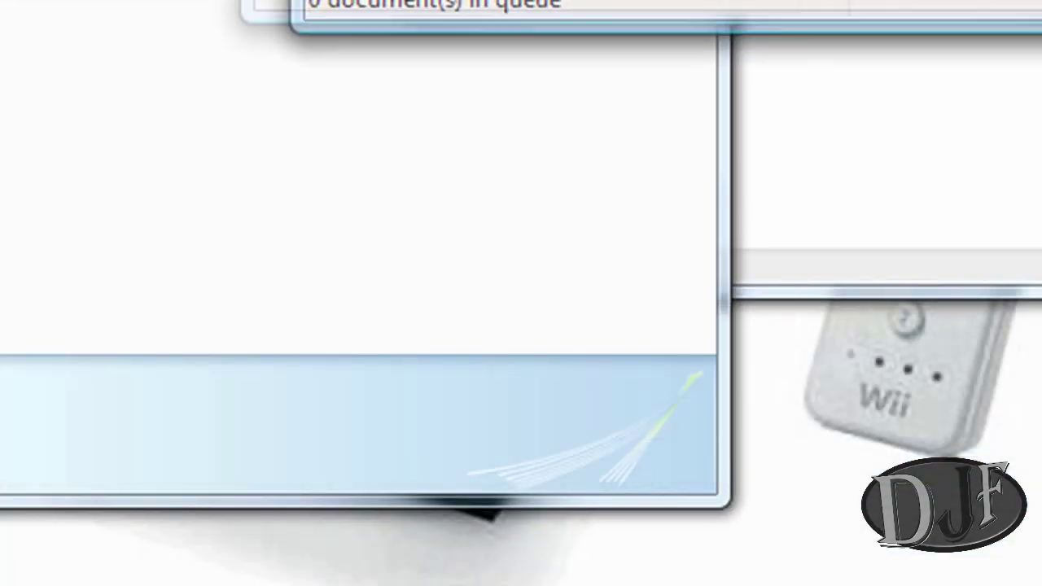
drag(732, 1, 244, 65)
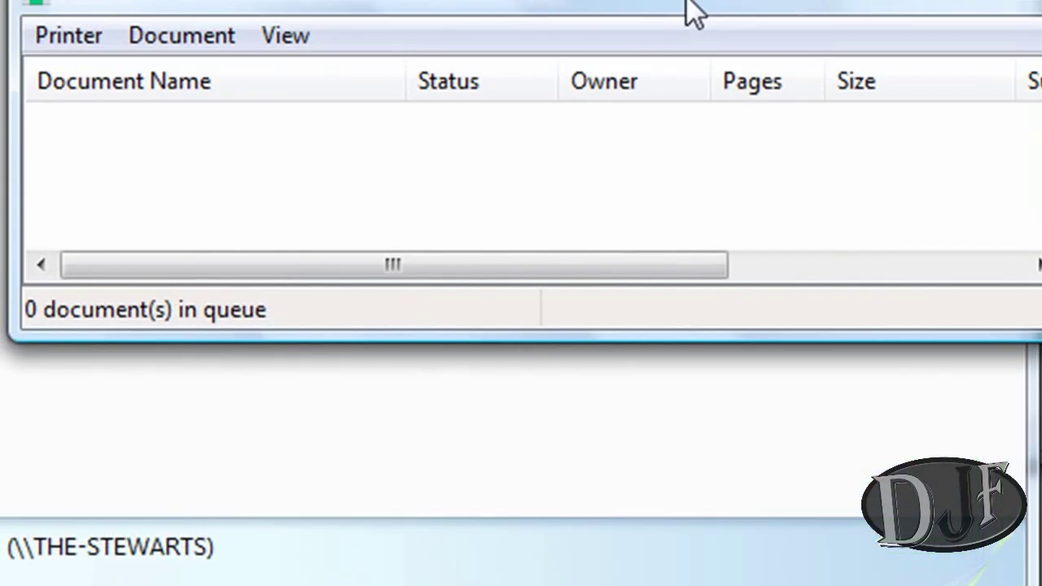
click(69, 36)
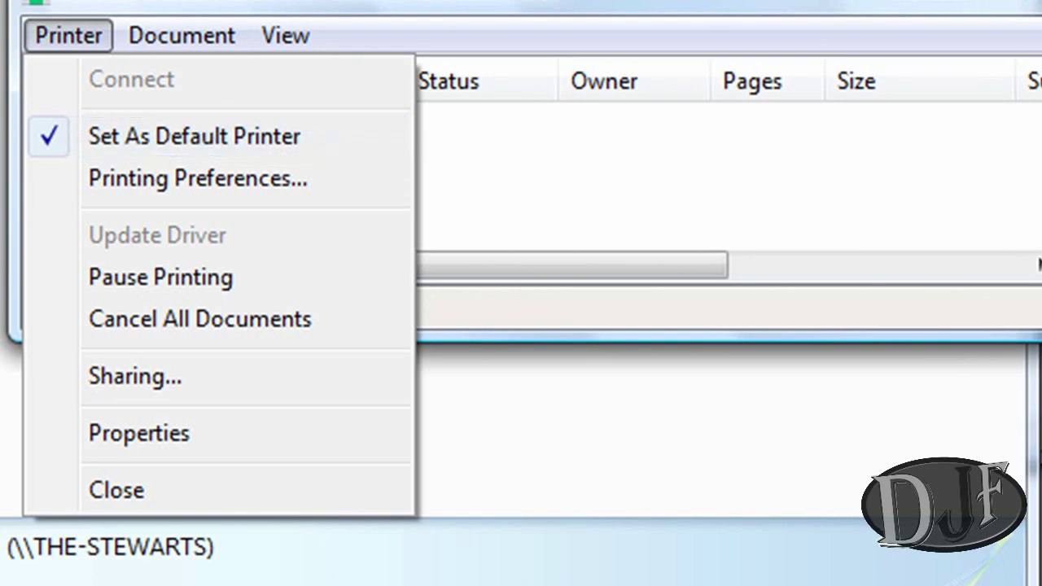
key(Escape)
key(alt+F4)
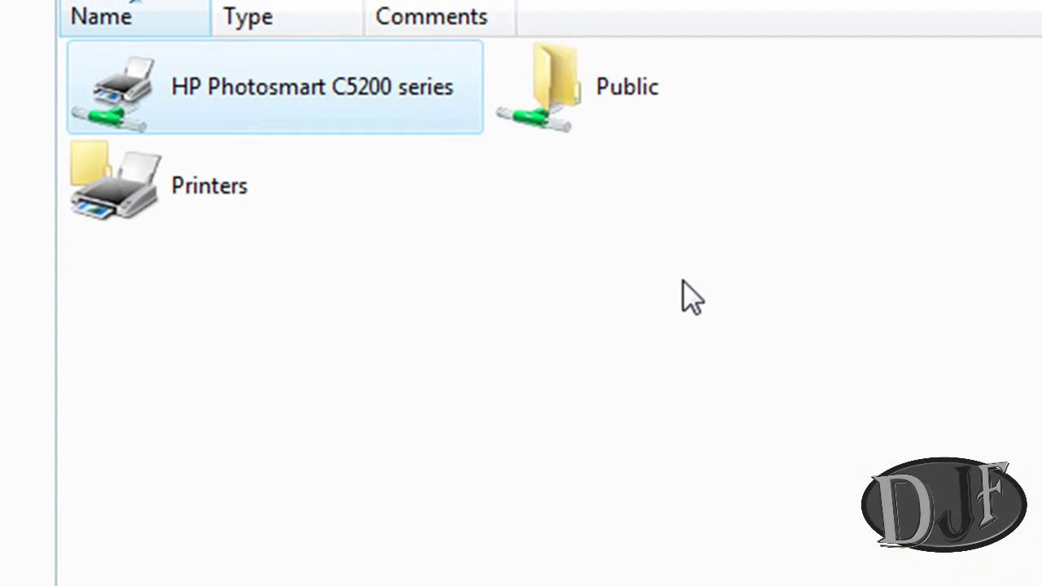
Open the networked PC's Public folder and copy the HP-laptop-LP-laptop-lg picture into it from the Pictures folder
double_click(573, 114)
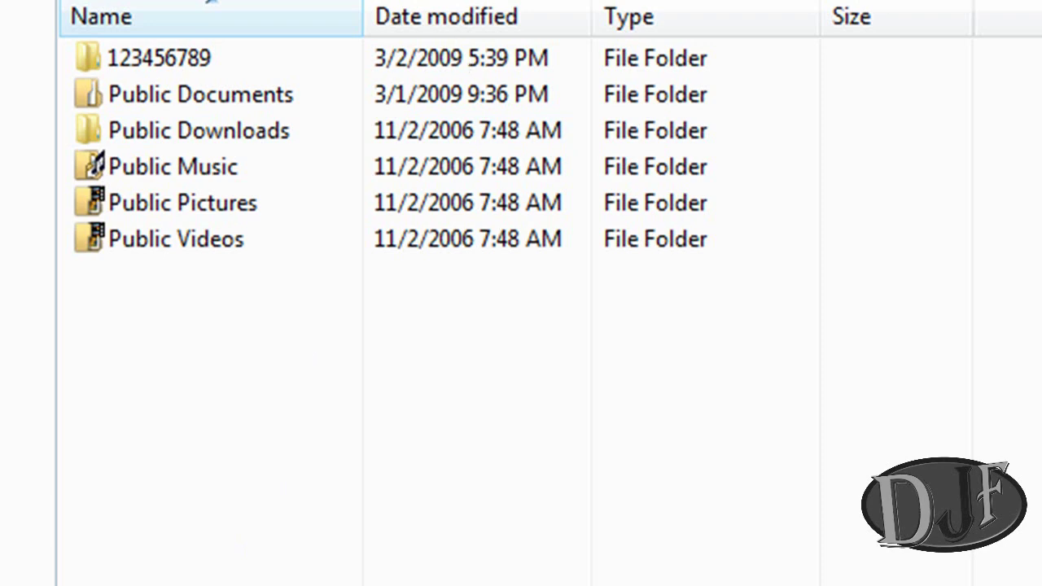
mouse_move(642, 232)
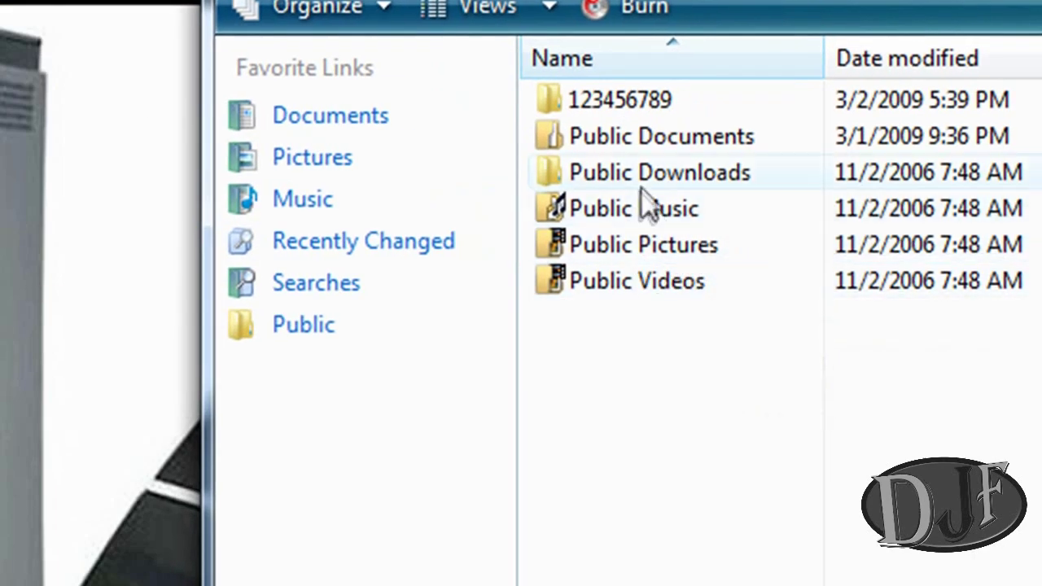
mouse_move(640, 195)
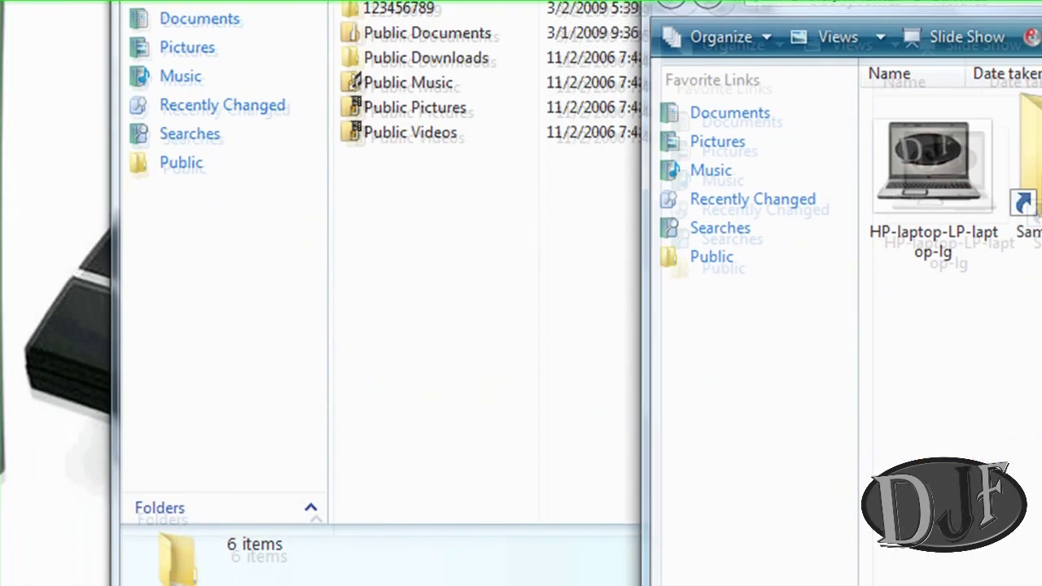
drag(931, 192, 472, 249)
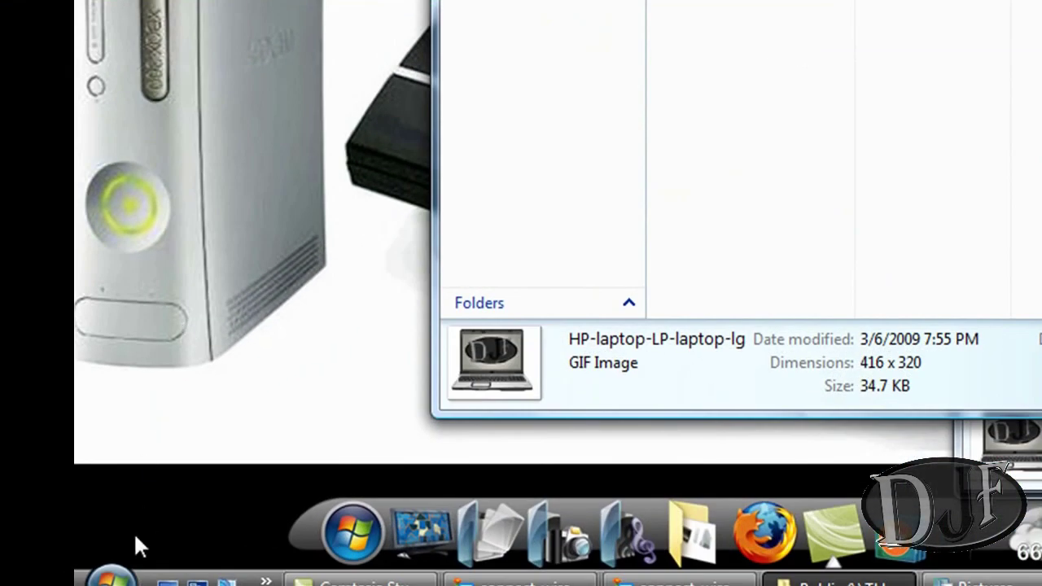
Reopen the network and check pc2's Public folder for the copied HP-laptop-LP-laptop-lg picture
click(131, 574)
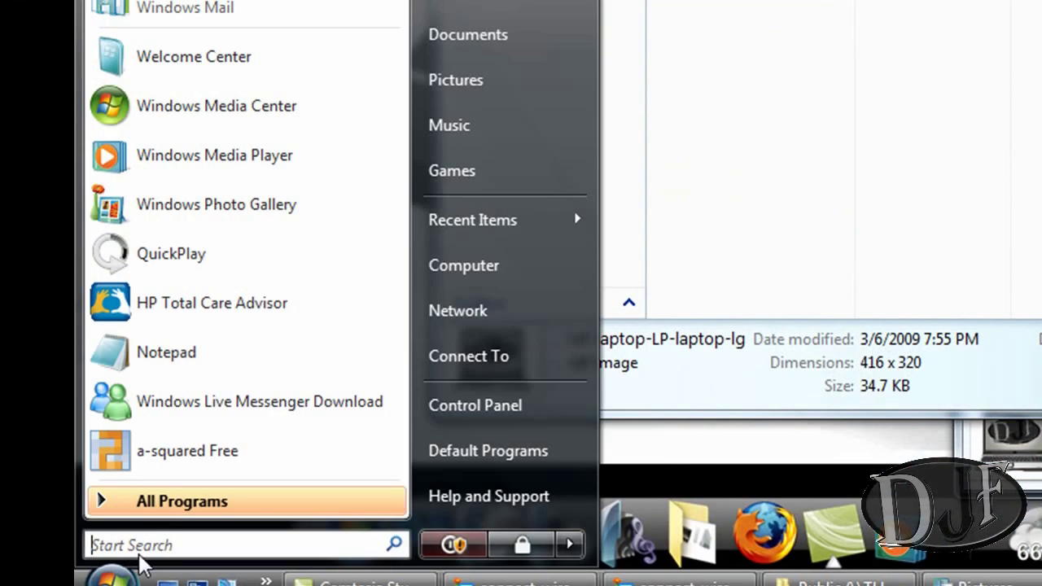
click(490, 312)
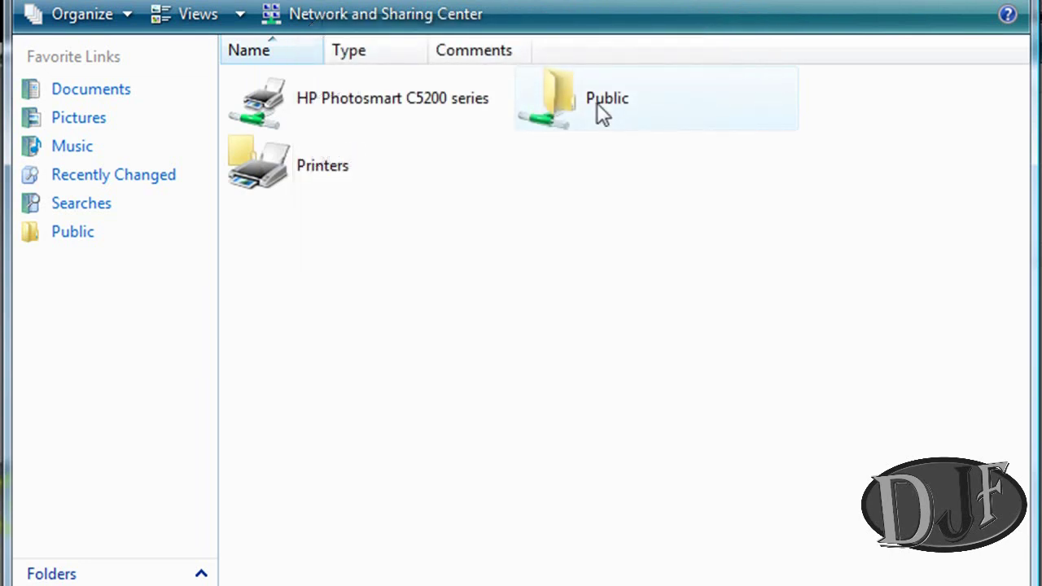
double_click(581, 107)
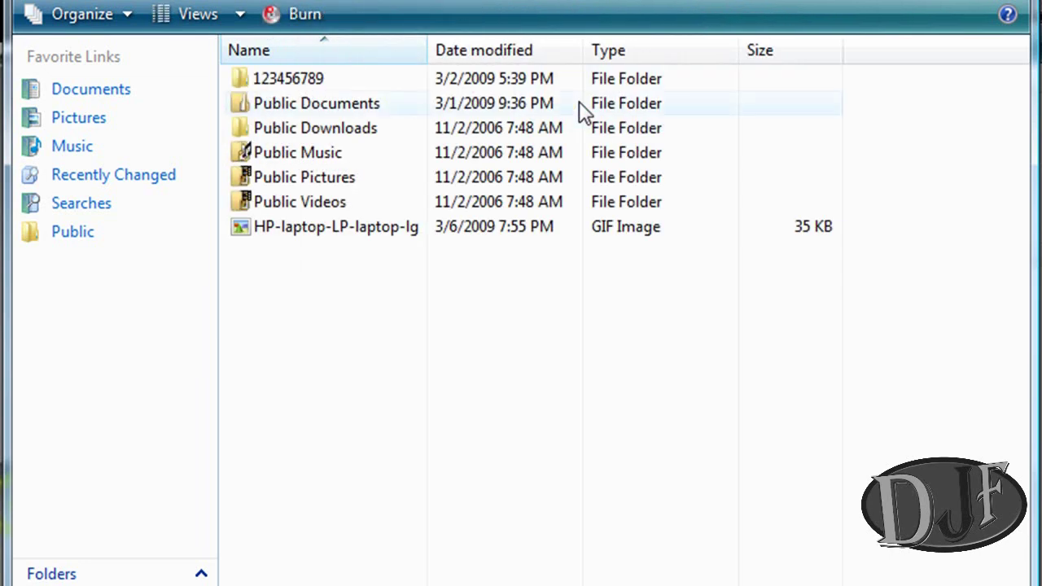
mouse_move(296, 241)
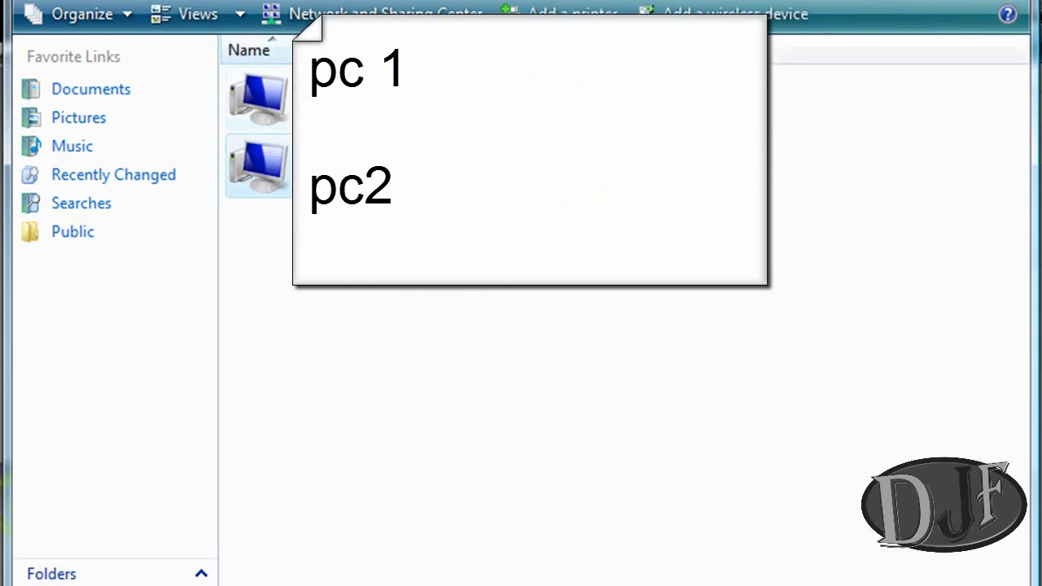
Open the big-xbox360 image from pc 1's Public folder, move the Pictures window aside to view its contents, and close it
double_click(341, 91)
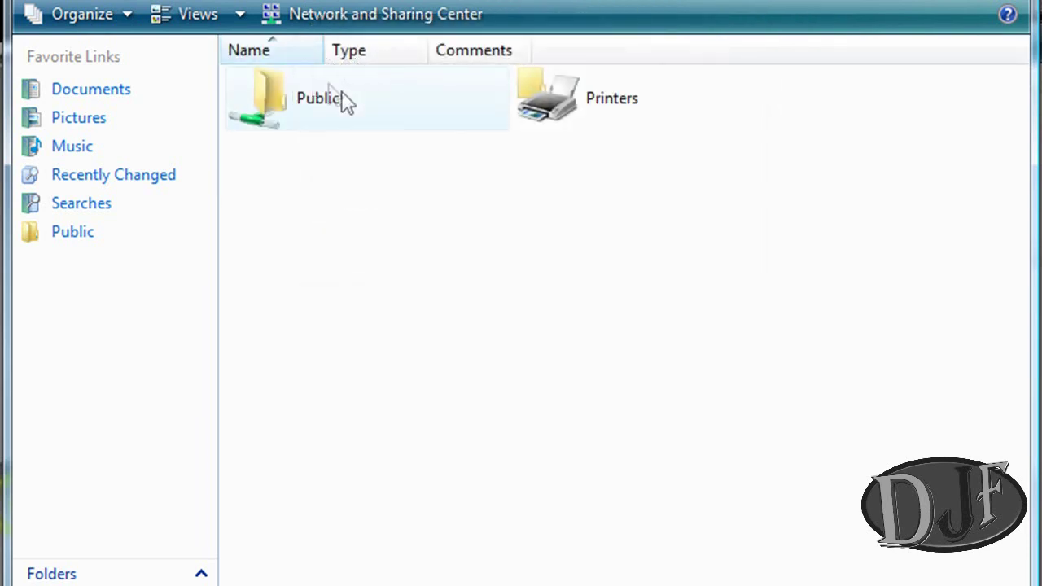
double_click(317, 106)
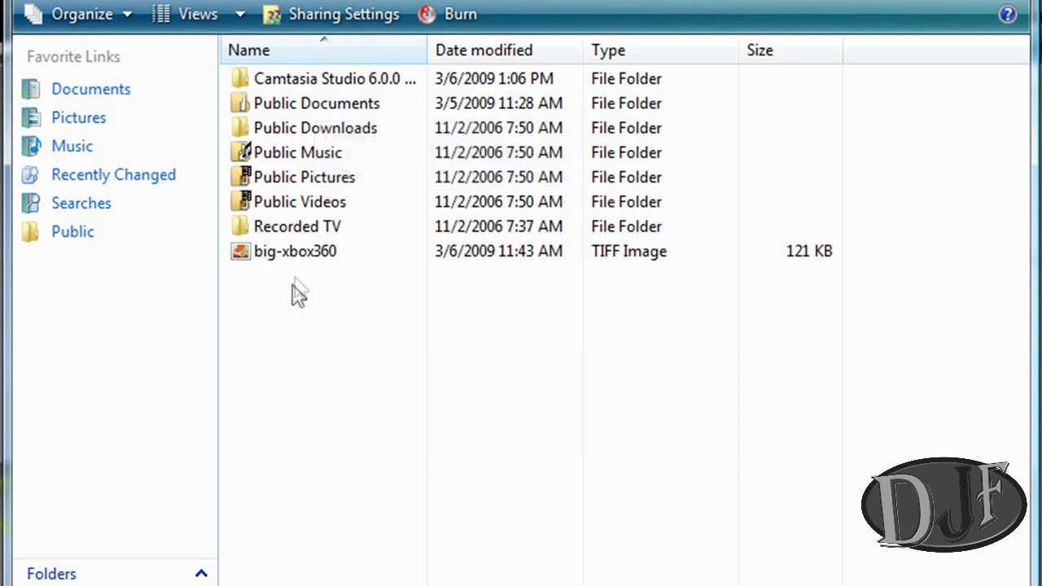
double_click(298, 254)
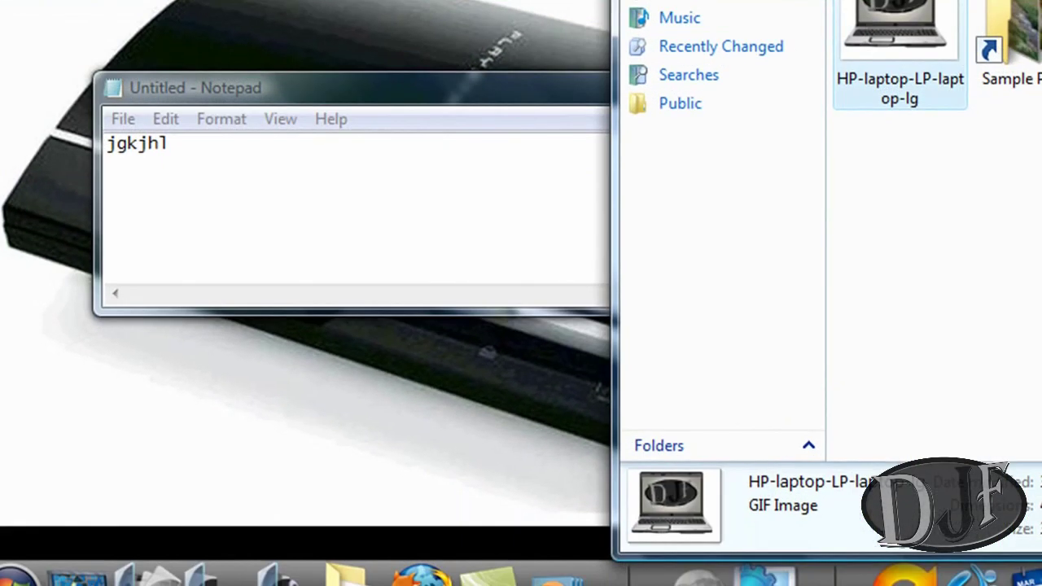
drag(896, 5, 145, 0)
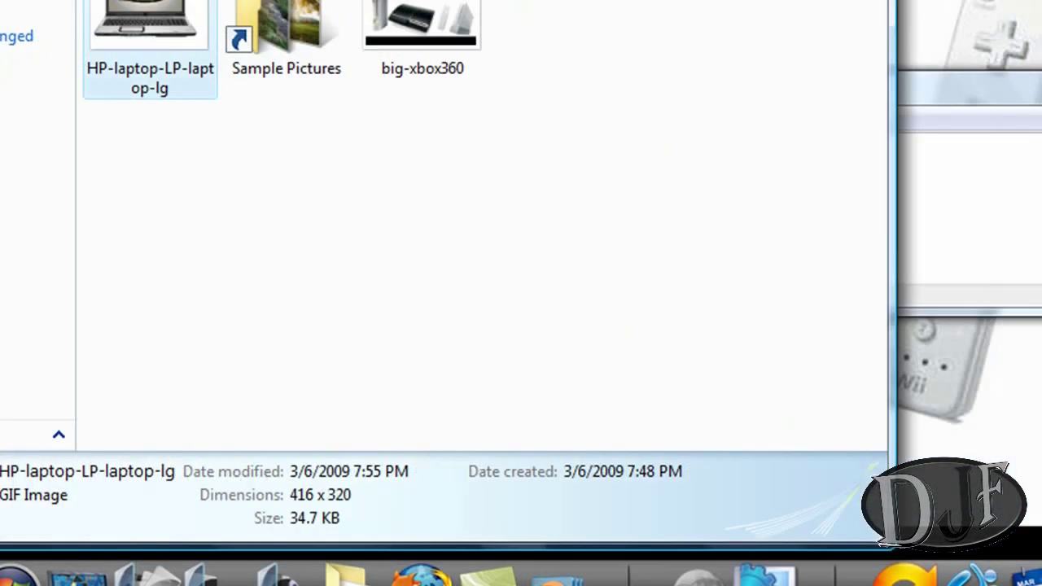
key(alt+F4)
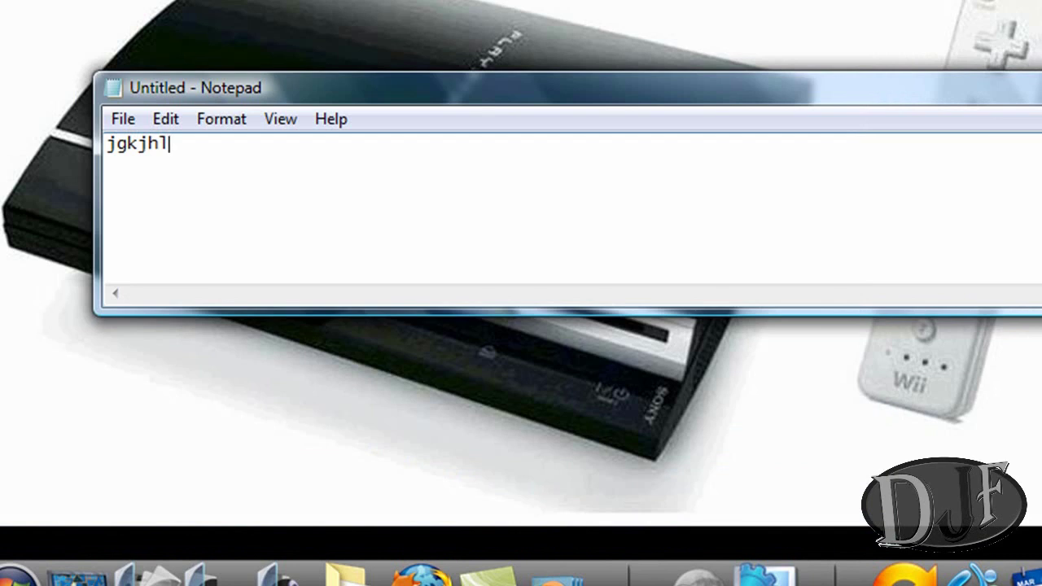